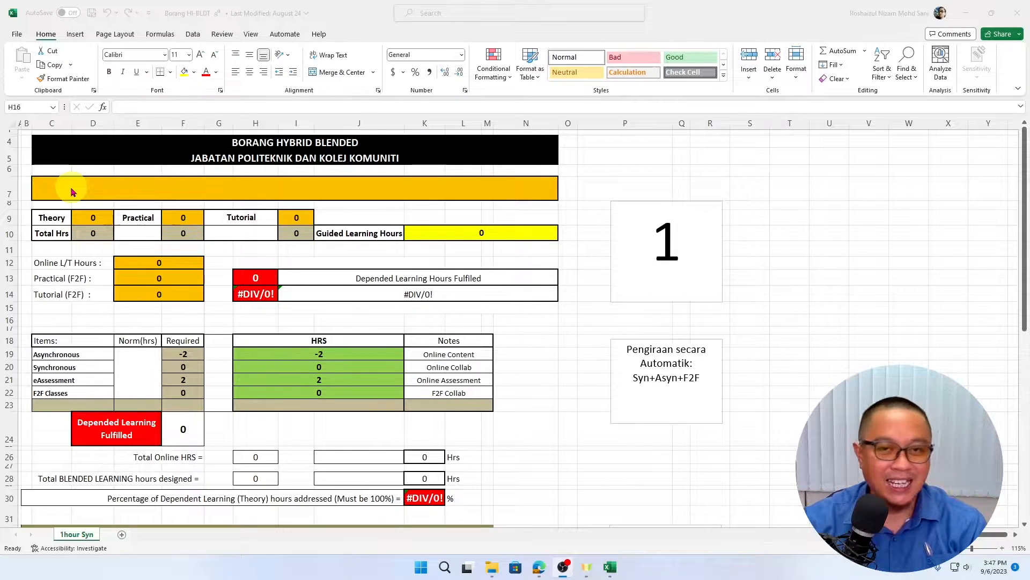
Step: Enter the course title DJM20053 THERMOFLUID in the empty orange row beneath the form heading
{"action": "left_click", "coordinate": [271, 185]}
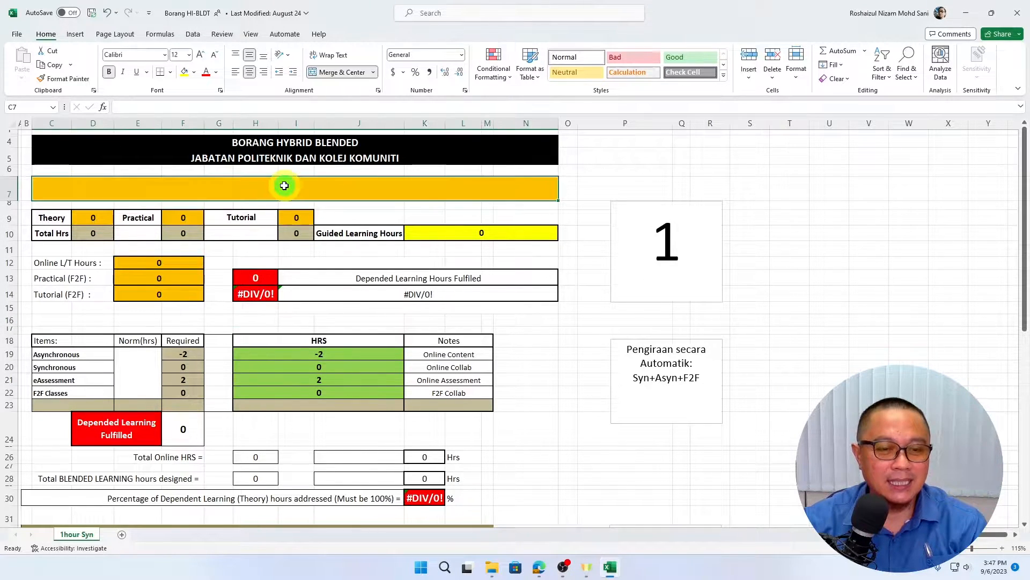
{"action": "double_click", "coordinate": [284, 185]}
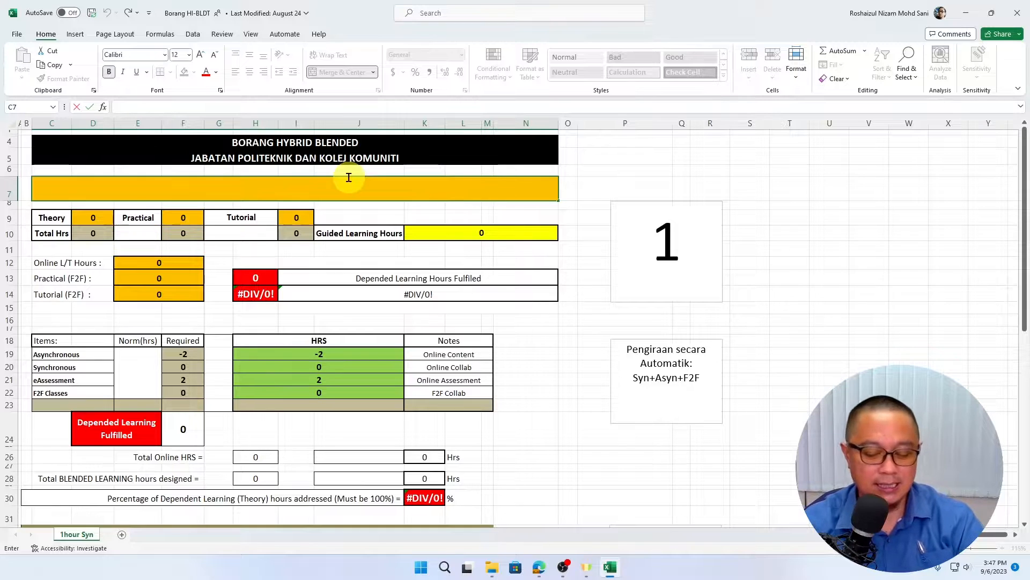
{"action": "type", "text": "DJM20053 THERMOFLUID"}
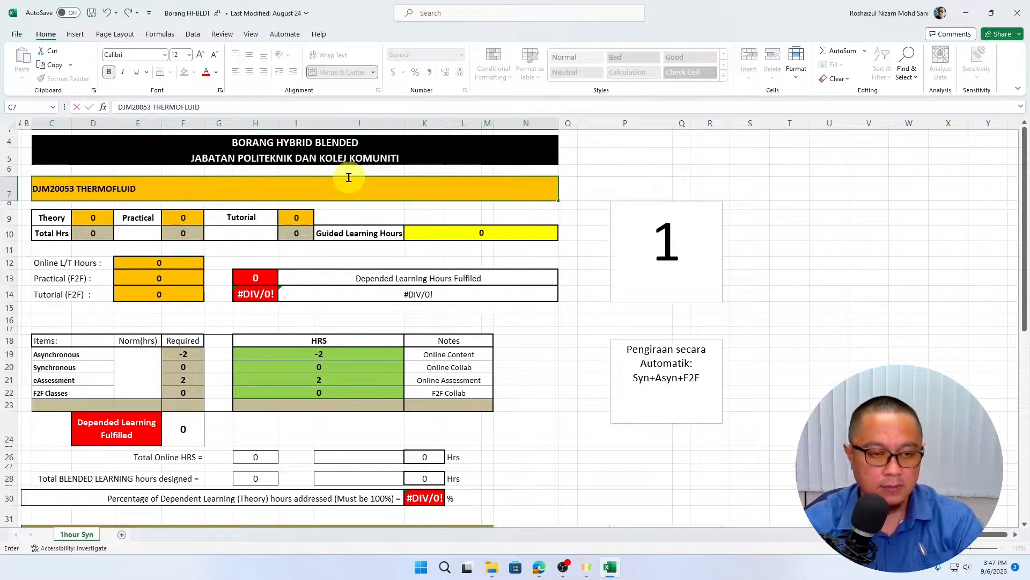
{"action": "key", "text": "Return"}
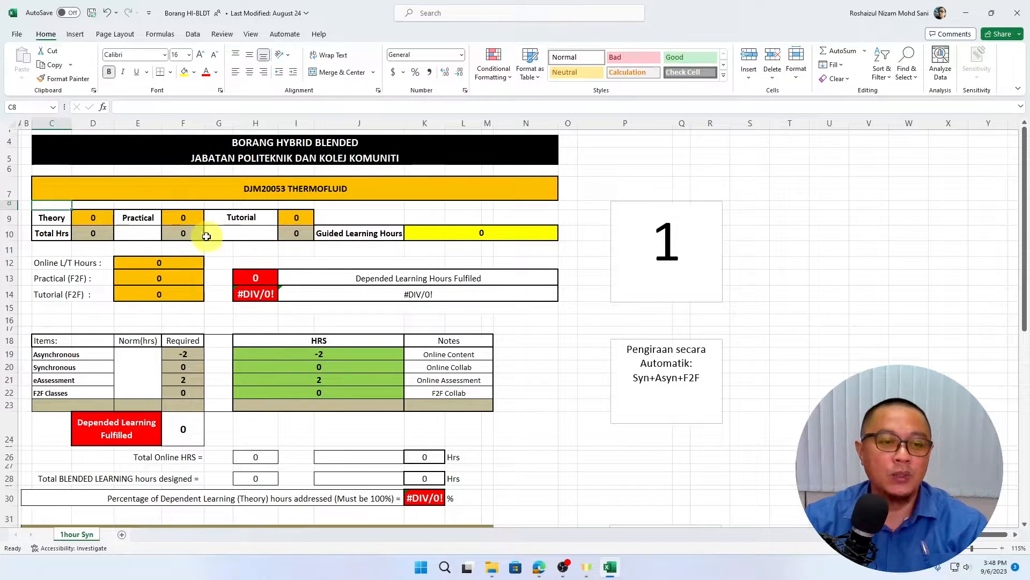
Step: Set both the Theory and the Practical hours to 2 in the row above Total Hrs
{"action": "left_click", "coordinate": [92, 217]}
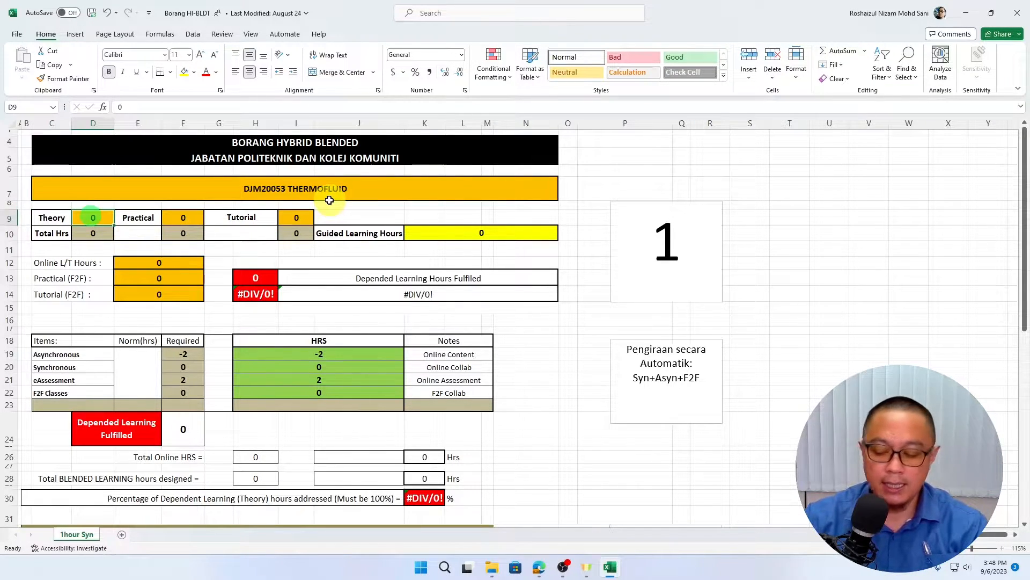
{"action": "type", "text": "2"}
{"action": "left_click", "coordinate": [183, 218]}
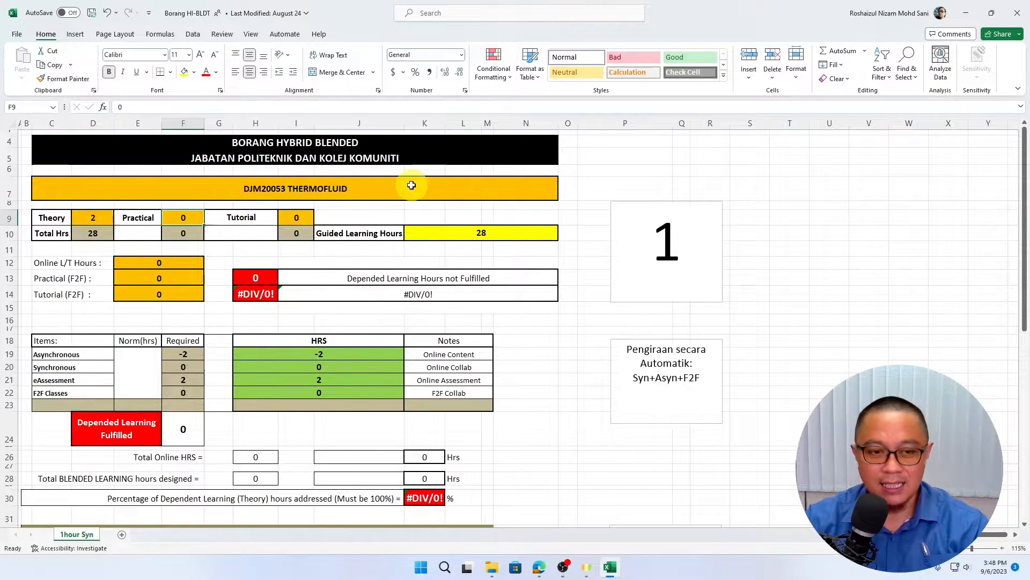
{"action": "type", "text": "2"}
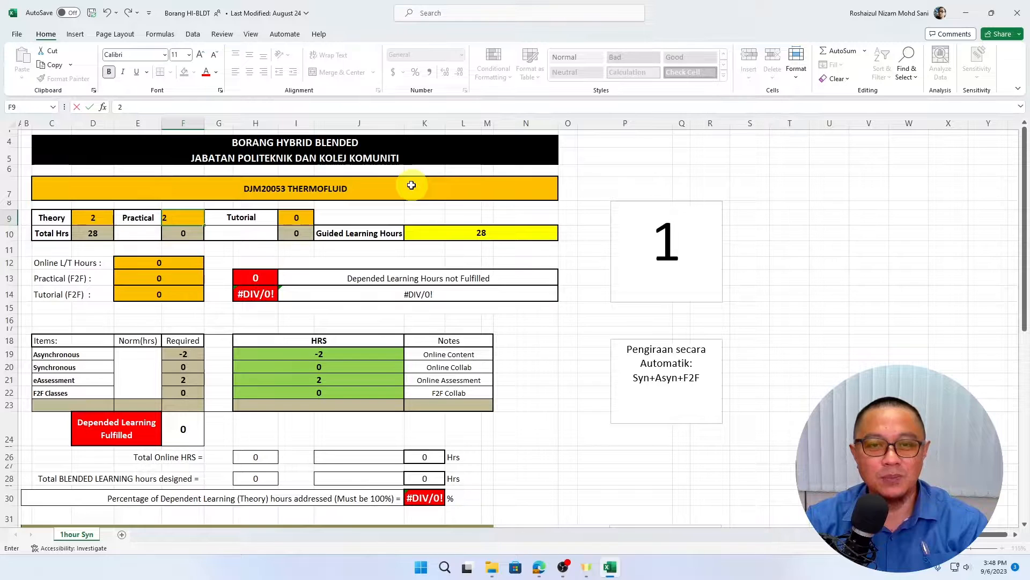
{"action": "left_click", "coordinate": [637, 162]}
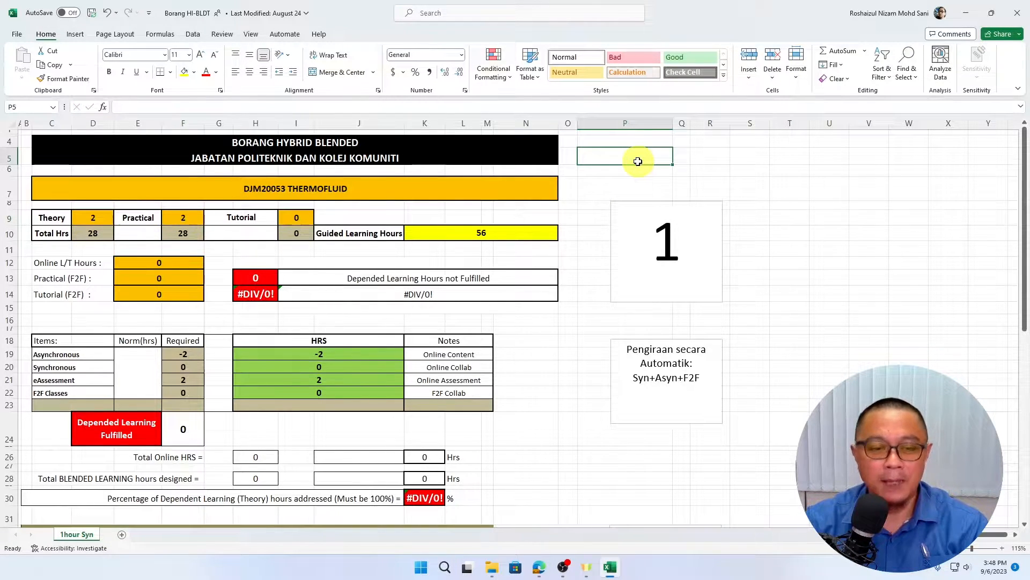
Step: Set the Practical hours to 0 and the Tutorial hours to 2 in the row above Total Hrs
{"action": "left_click", "coordinate": [183, 217]}
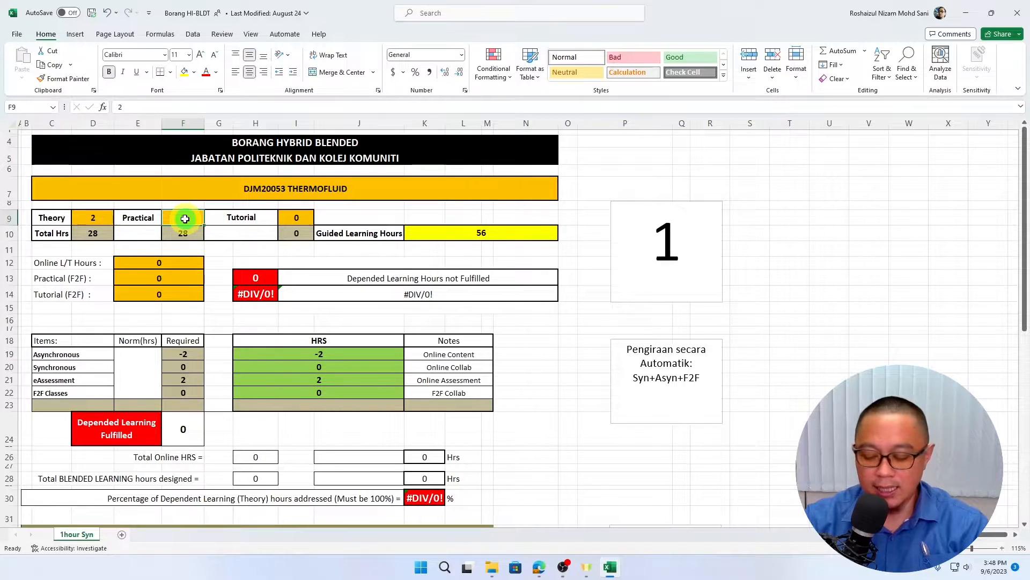
{"action": "type", "text": "0"}
{"action": "left_click", "coordinate": [296, 218]}
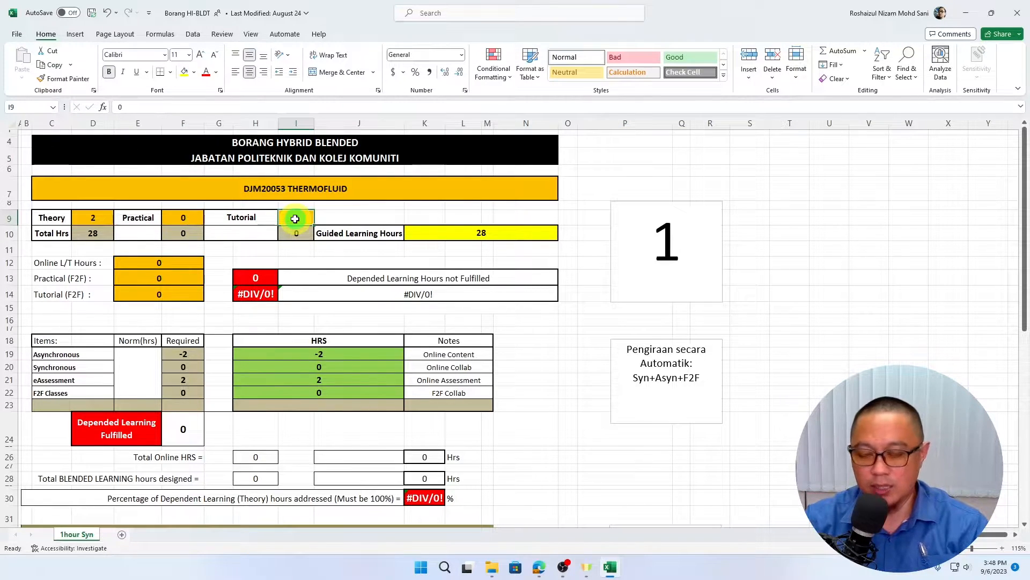
{"action": "type", "text": "2"}
{"action": "left_click", "coordinate": [385, 213]}
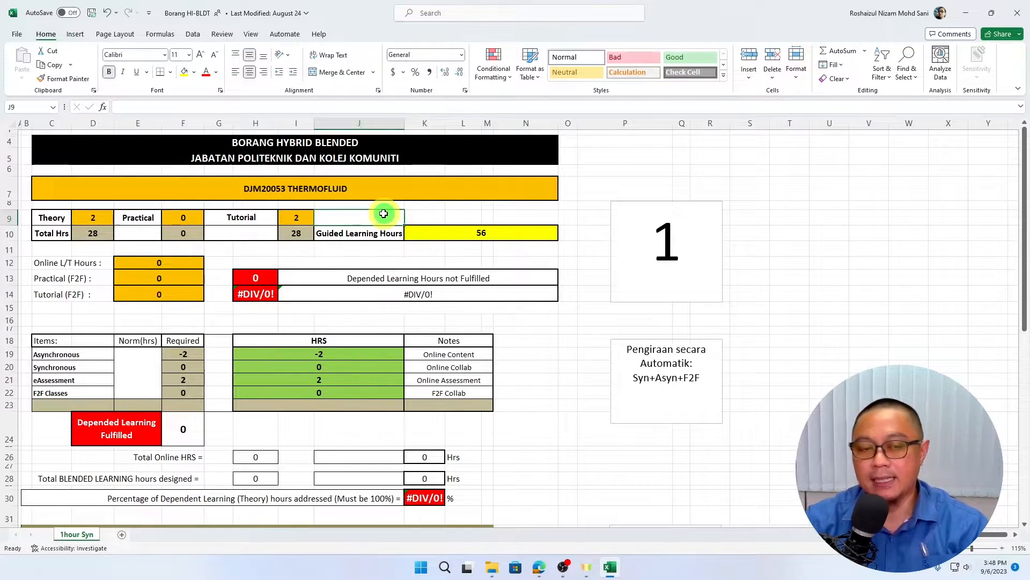
Step: Set the Tutorial hours to 0 and the Practical hours to 2 in the row above Total Hrs
{"action": "left_click", "coordinate": [295, 217]}
{"action": "type", "text": "0"}
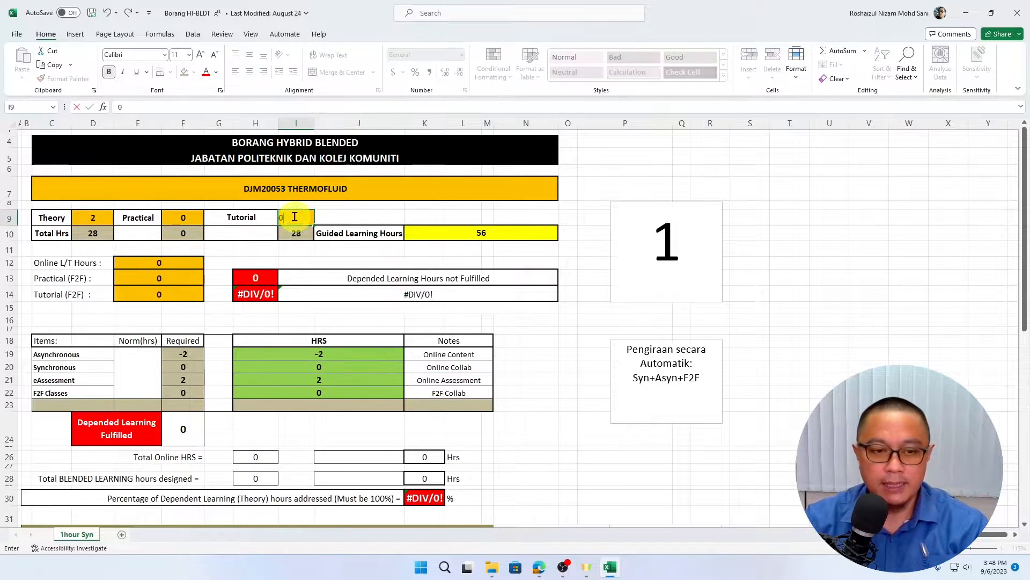
{"action": "left_click", "coordinate": [203, 218]}
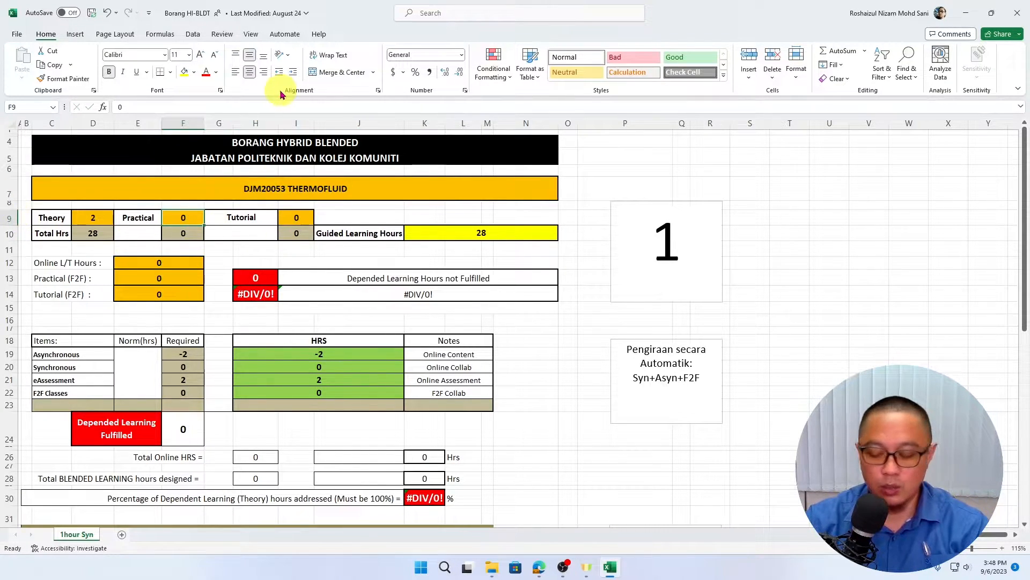
{"action": "type", "text": "2"}
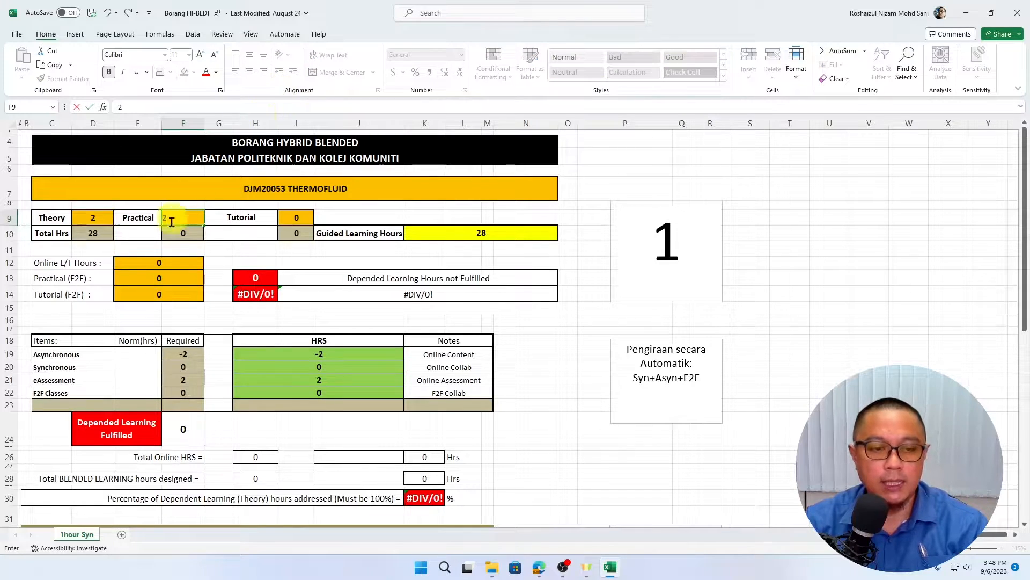
{"action": "key", "text": "Return"}
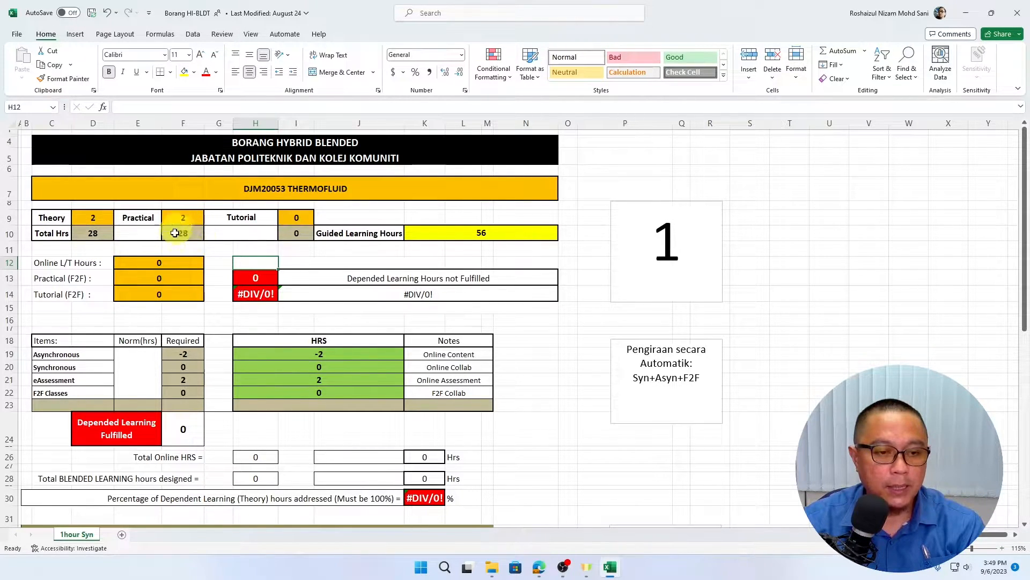
{"action": "key", "text": "Up"}
{"action": "key", "text": "Up"}
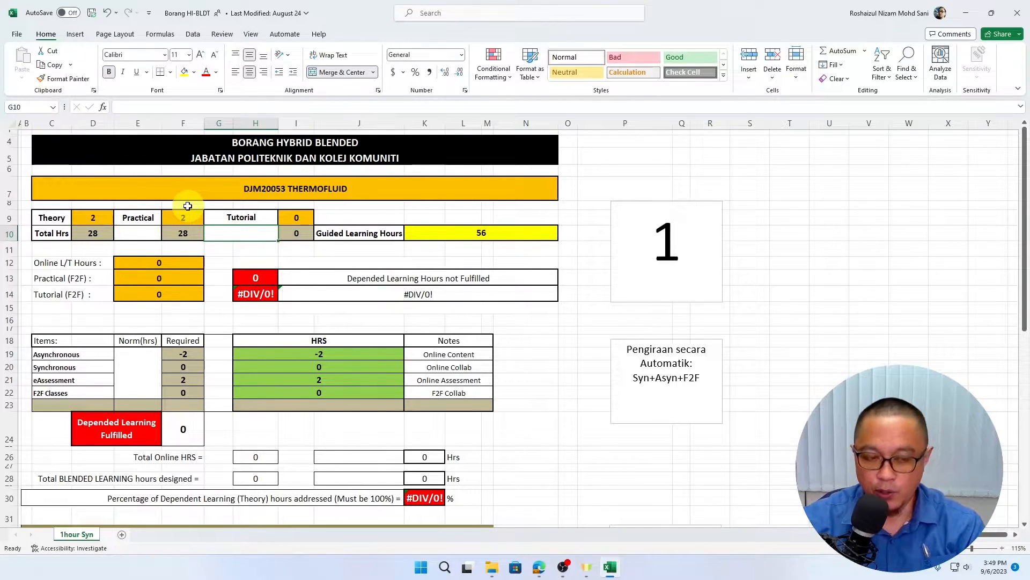
Step: Set the Practical (F2F) hours to 28
{"action": "left_click", "coordinate": [156, 279]}
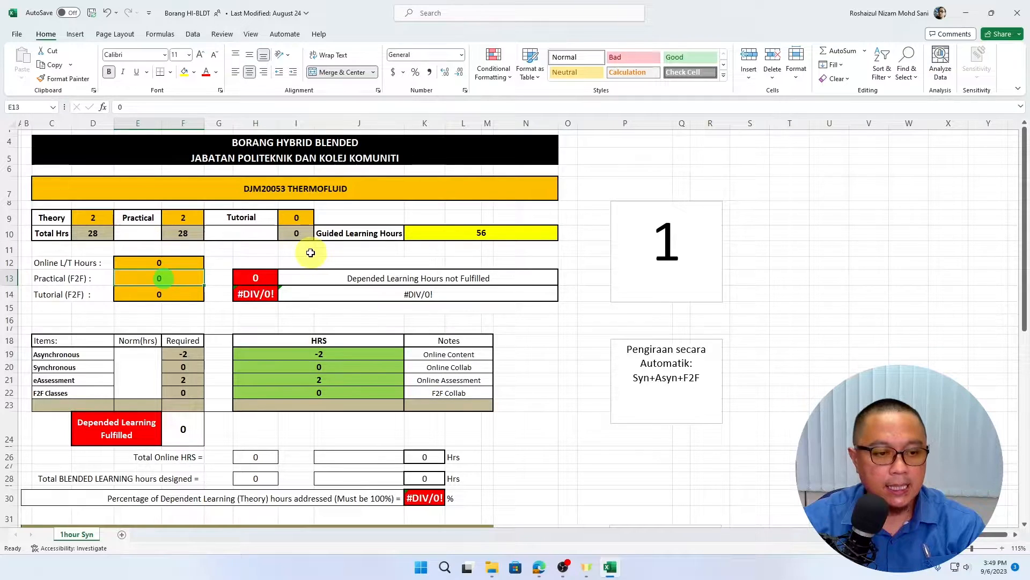
{"action": "type", "text": "28"}
{"action": "left_click", "coordinate": [230, 251]}
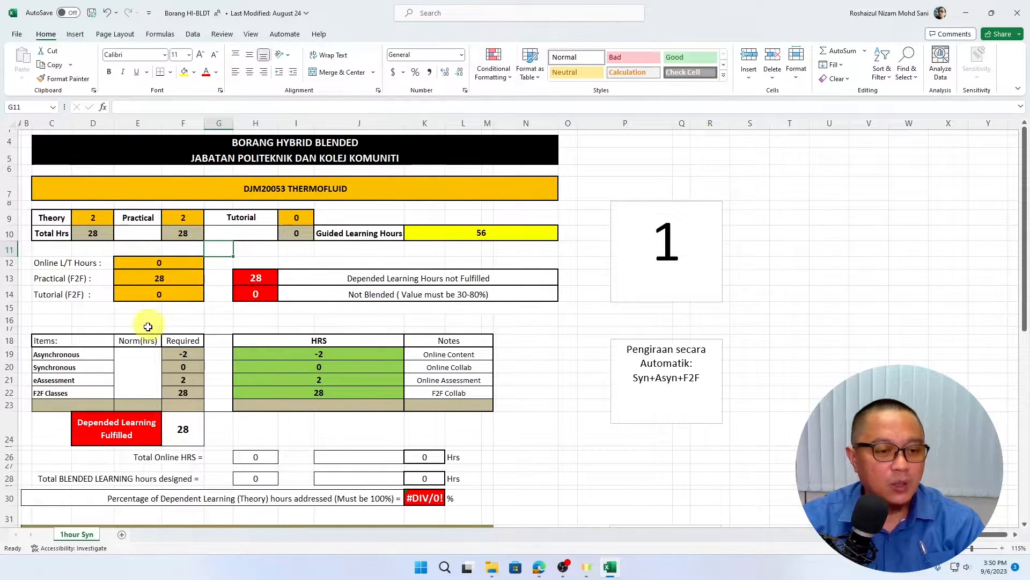
Step: Set the Online L/T Hours to 14
{"action": "left_click", "coordinate": [172, 263]}
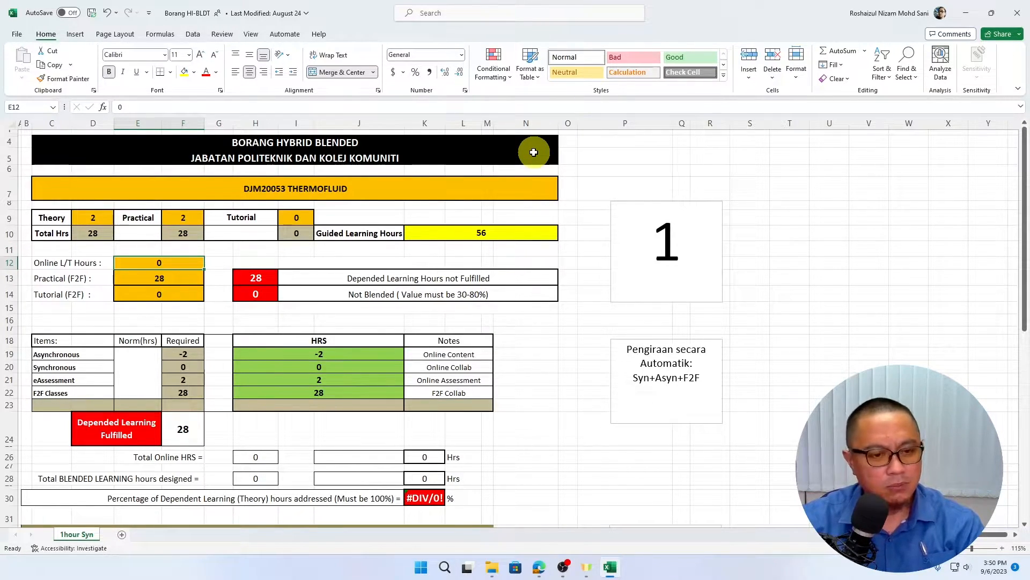
{"action": "double_click", "coordinate": [173, 260]}
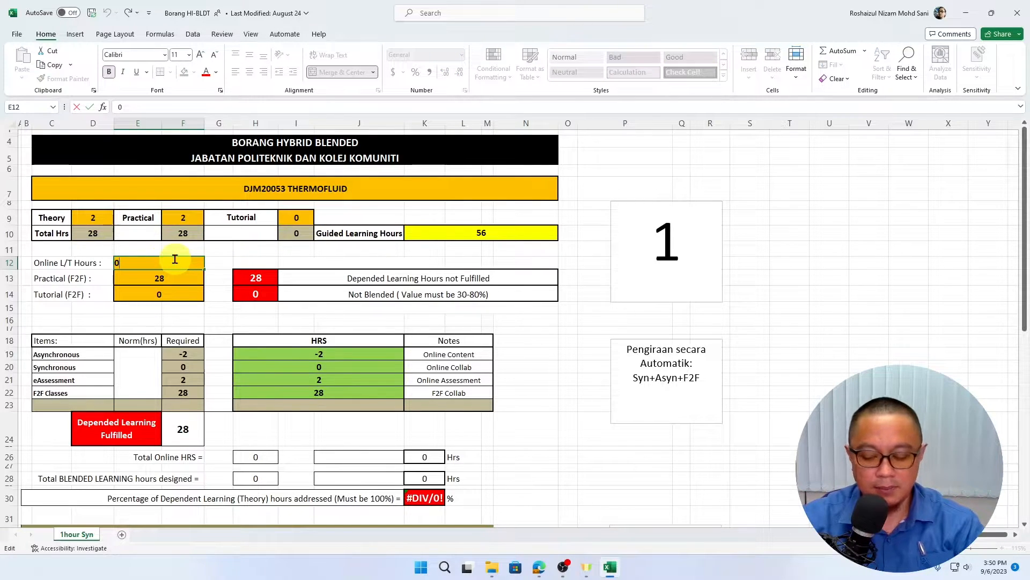
{"action": "type", "text": "14"}
{"action": "key", "text": "Return"}
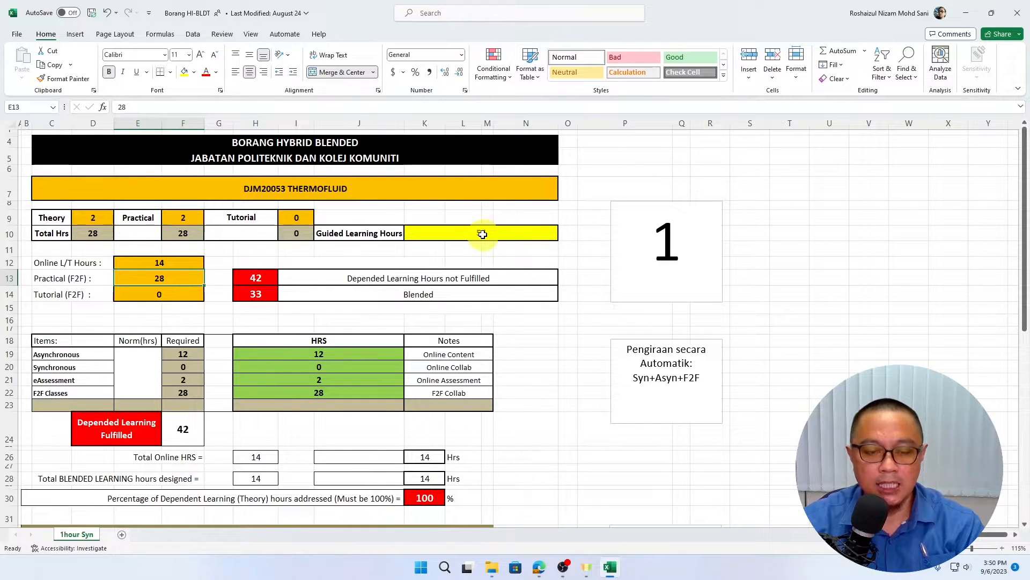
Step: Set the Online L/T Hours to 28
{"action": "left_click", "coordinate": [156, 262]}
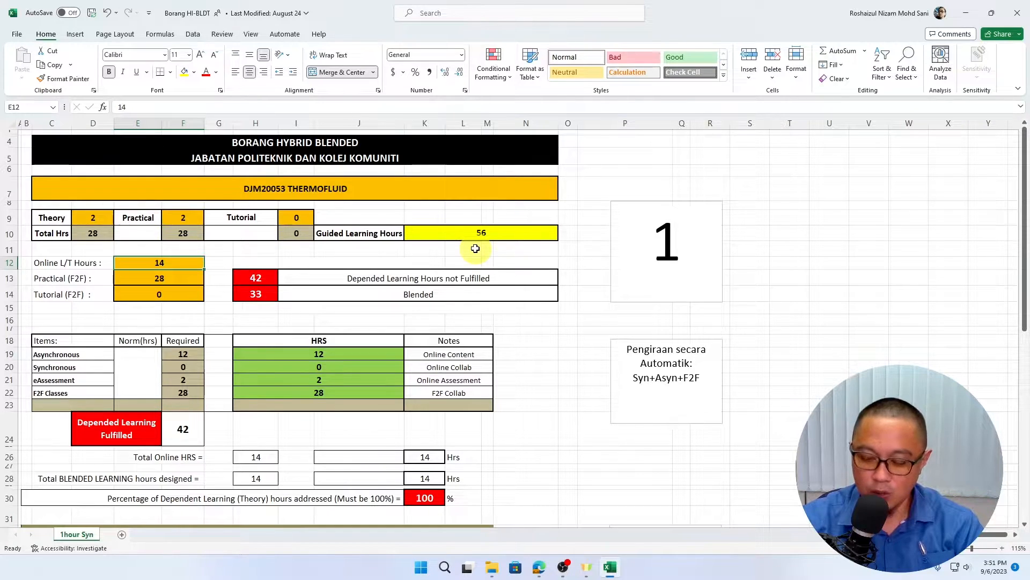
{"action": "type", "text": "28"}
{"action": "left_click", "coordinate": [440, 263]}
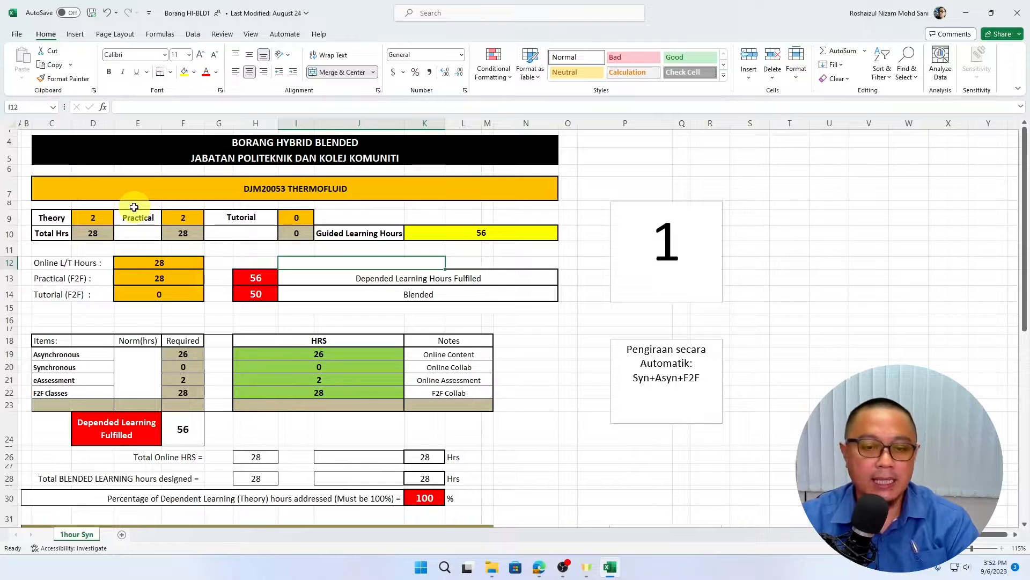
Step: Examine the formulas behind the depended learning and blended statuses, the theory percentage, and the Asynchronous and Synchronous items
{"action": "left_click", "coordinate": [503, 276]}
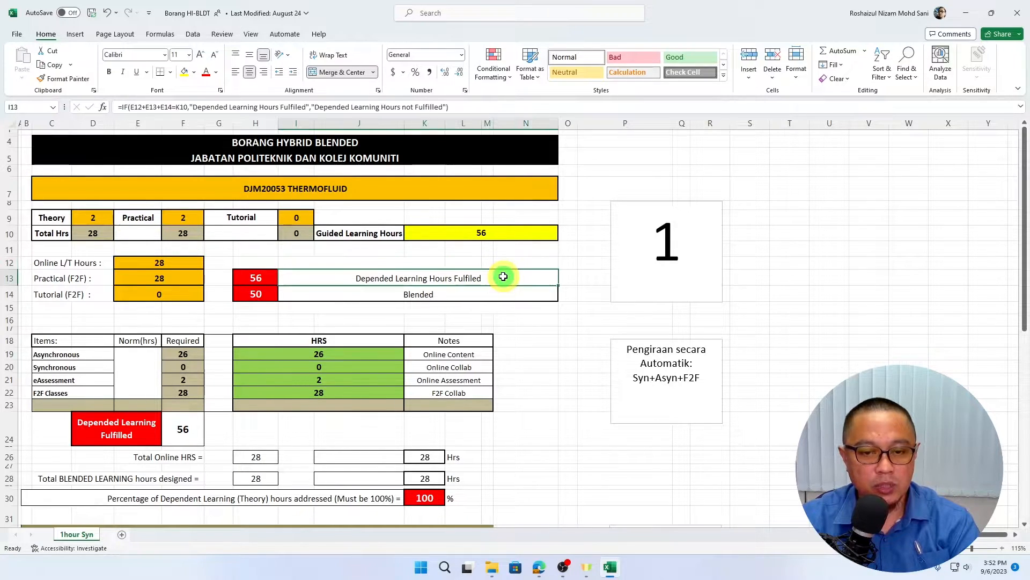
{"action": "left_click", "coordinate": [484, 292]}
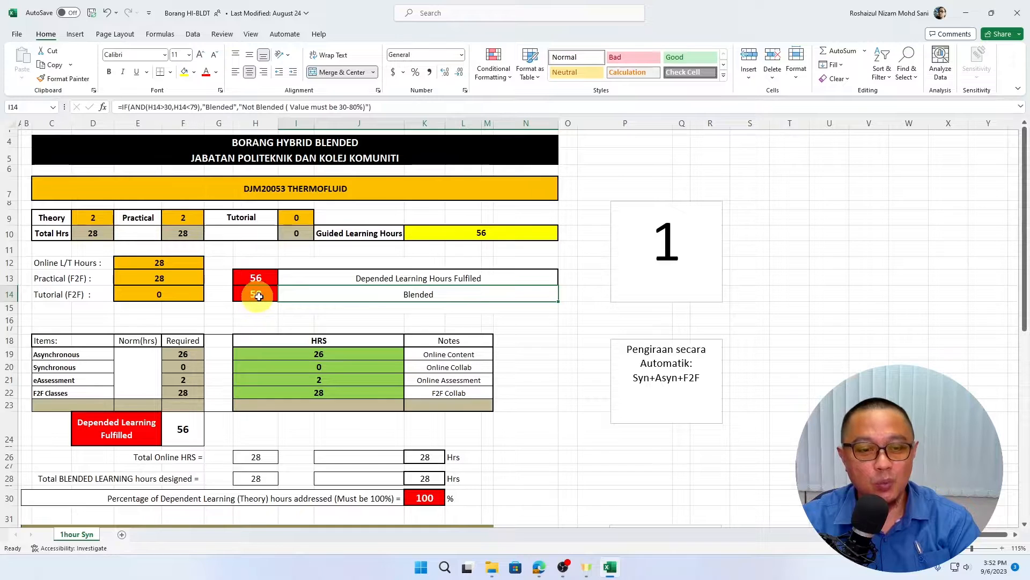
{"action": "scroll", "coordinate": [325, 310], "scroll_direction": "down", "scroll_amount": 1}
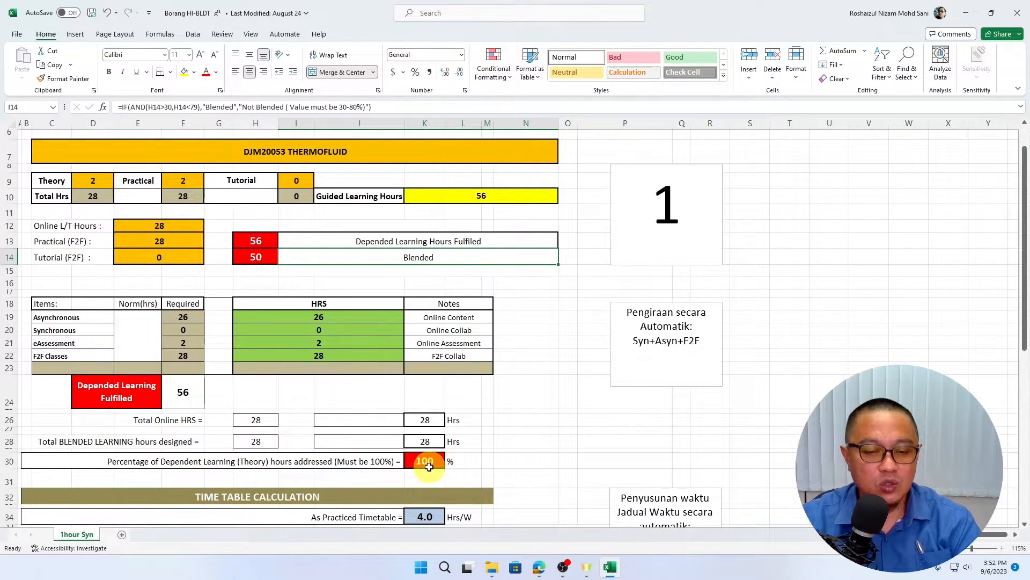
{"action": "scroll", "coordinate": [296, 394], "scroll_direction": "up", "scroll_amount": 1}
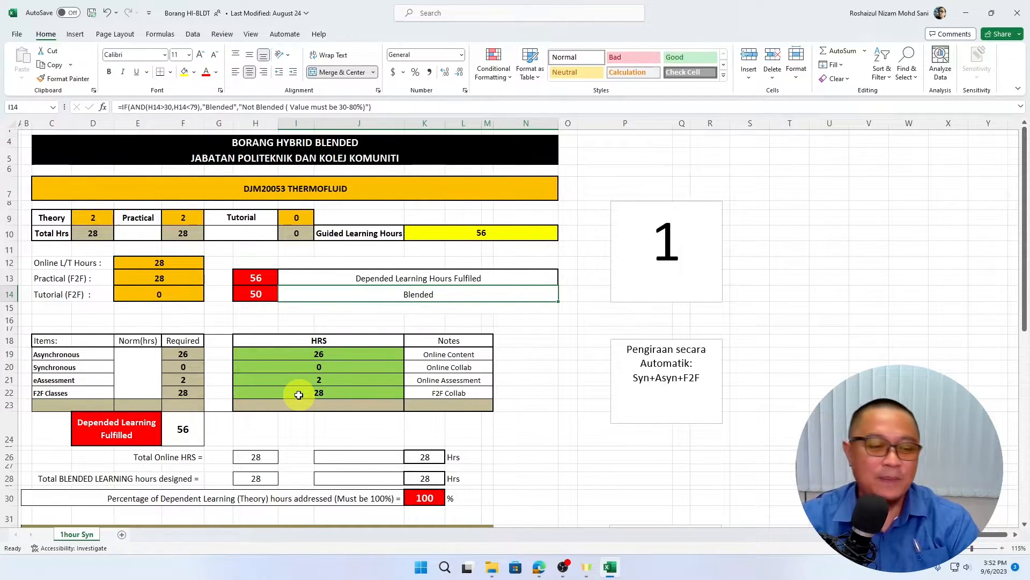
{"action": "left_click_drag", "start_coordinate": [81, 354], "coordinate": [78, 367]}
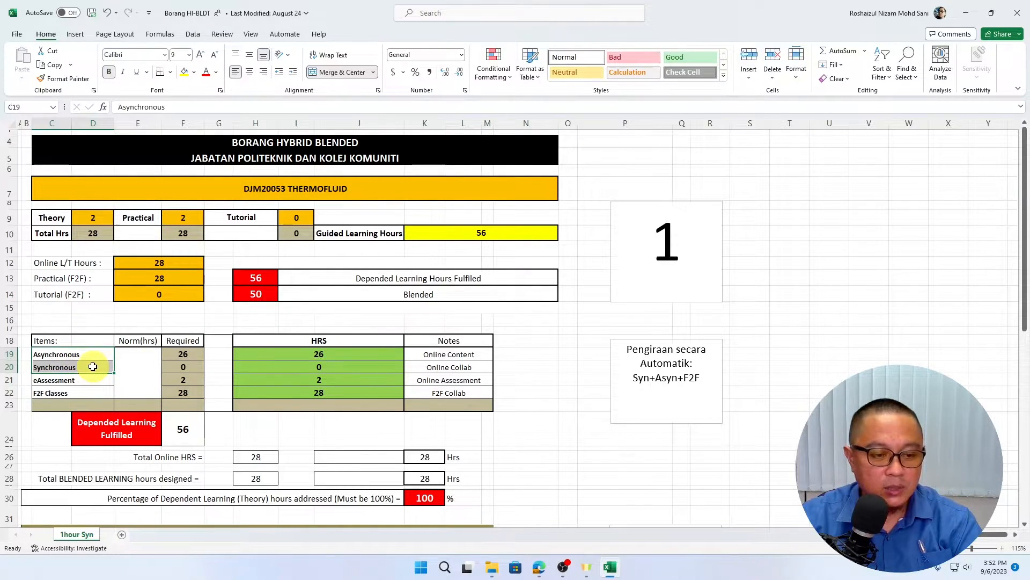
{"action": "left_click", "coordinate": [79, 354]}
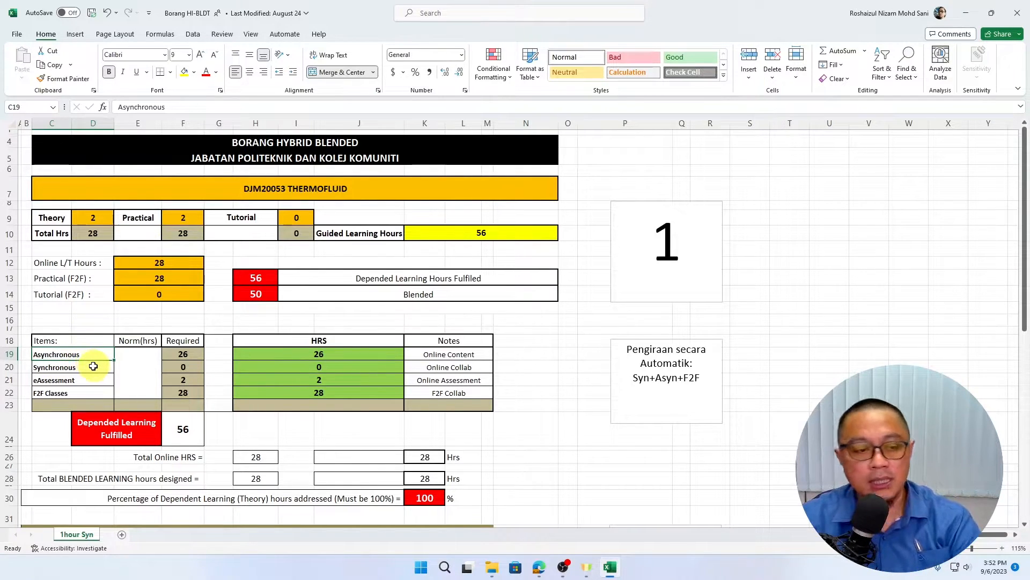
Step: Set the required Synchronous hours to 6 and check the formula for the required Asynchronous hours
{"action": "scroll", "coordinate": [93, 365], "scroll_direction": "up", "scroll_amount": 3, "text": "ctrl"}
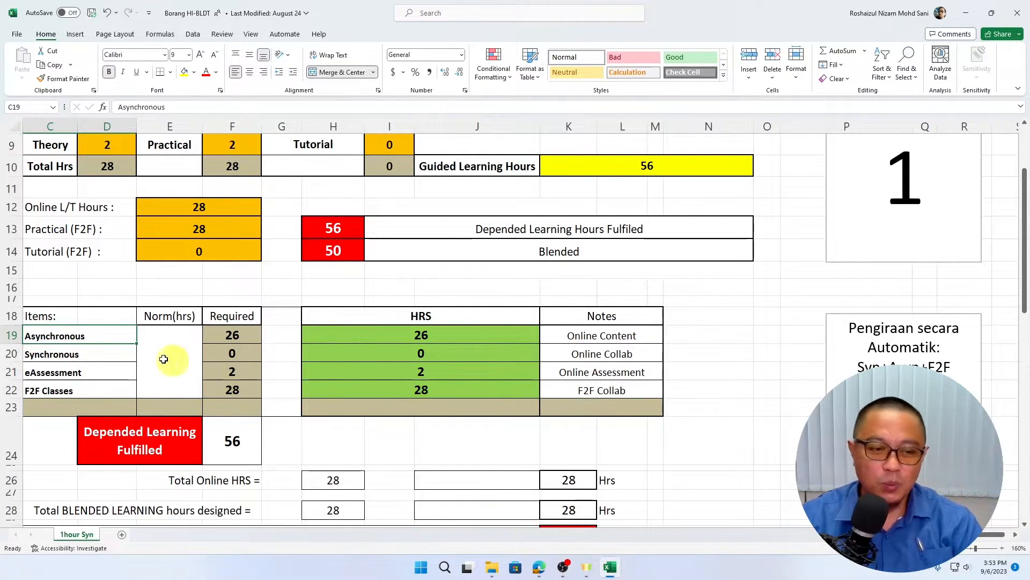
{"action": "scroll", "coordinate": [138, 359], "scroll_direction": "down", "scroll_amount": 2, "text": "ctrl"}
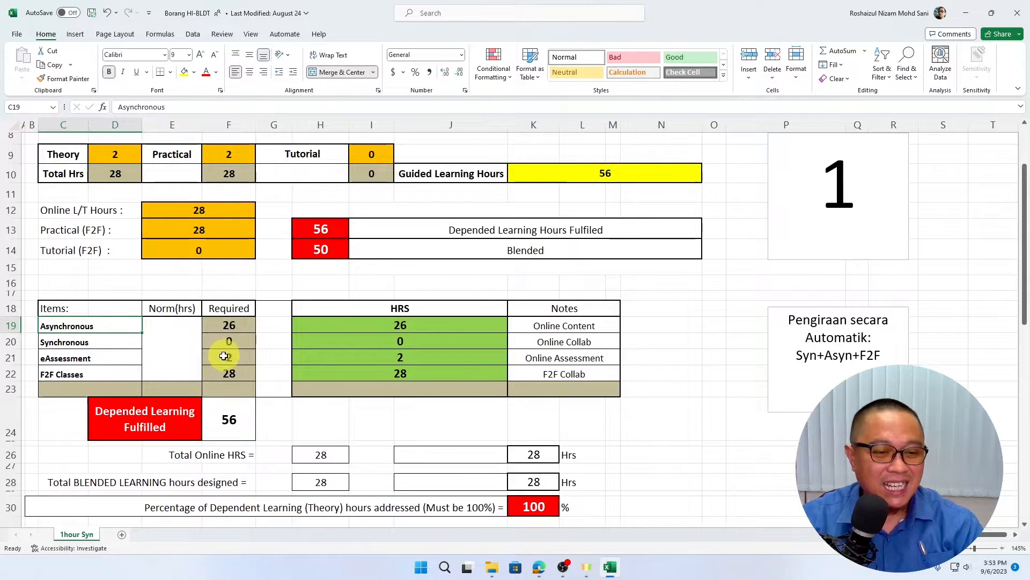
{"action": "left_click", "coordinate": [208, 347]}
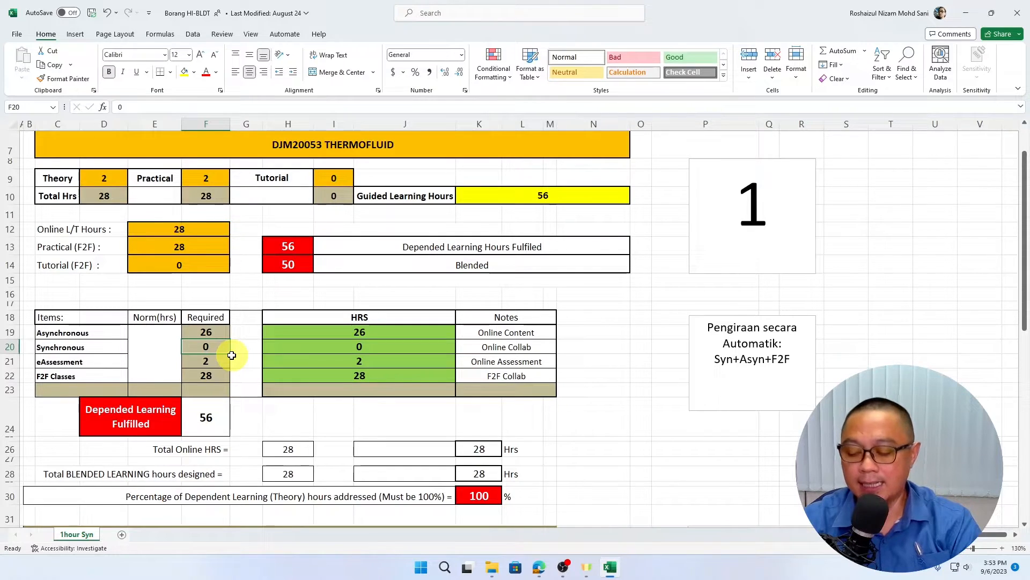
{"action": "type", "text": "6"}
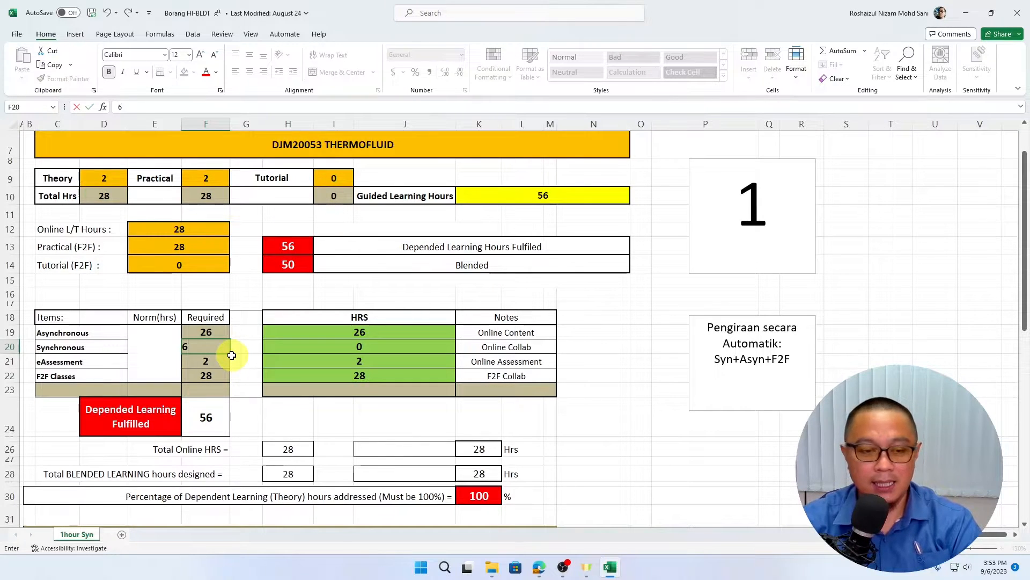
{"action": "key", "text": "Return"}
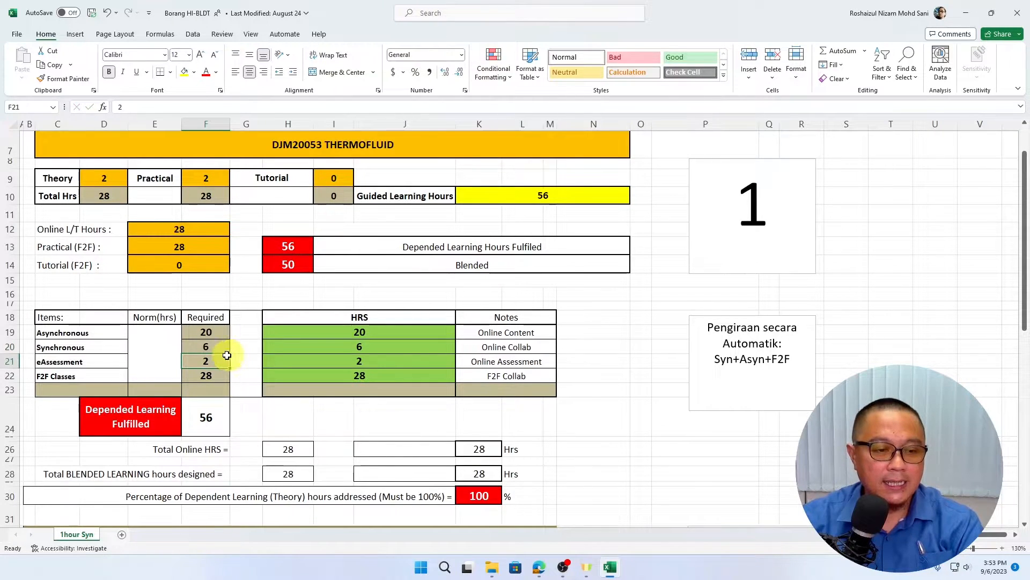
{"action": "left_click", "coordinate": [214, 331]}
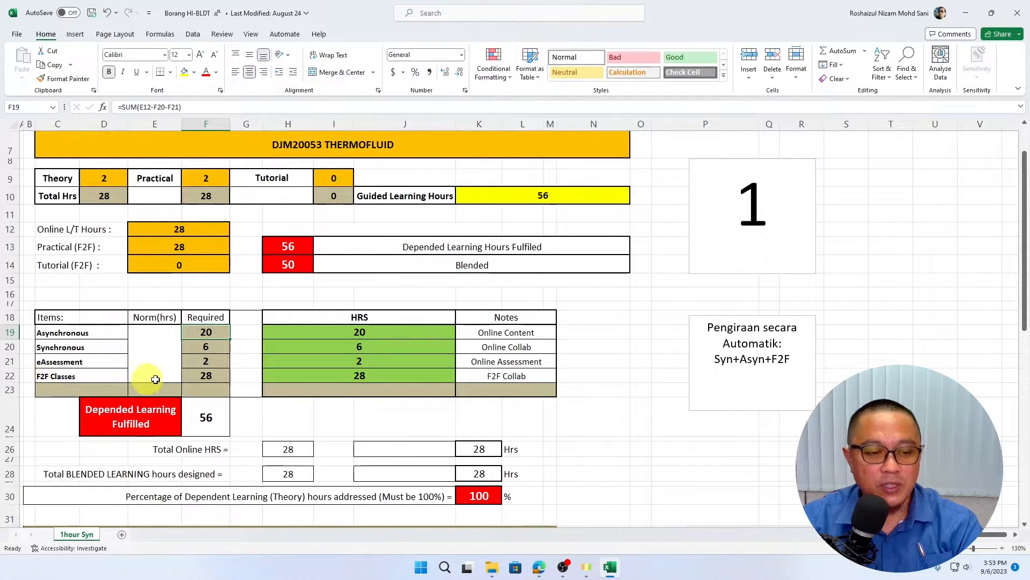
Step: Check the required hours for F2F Classes and set the required eAssessment hours to 3
{"action": "left_click", "coordinate": [4, 375]}
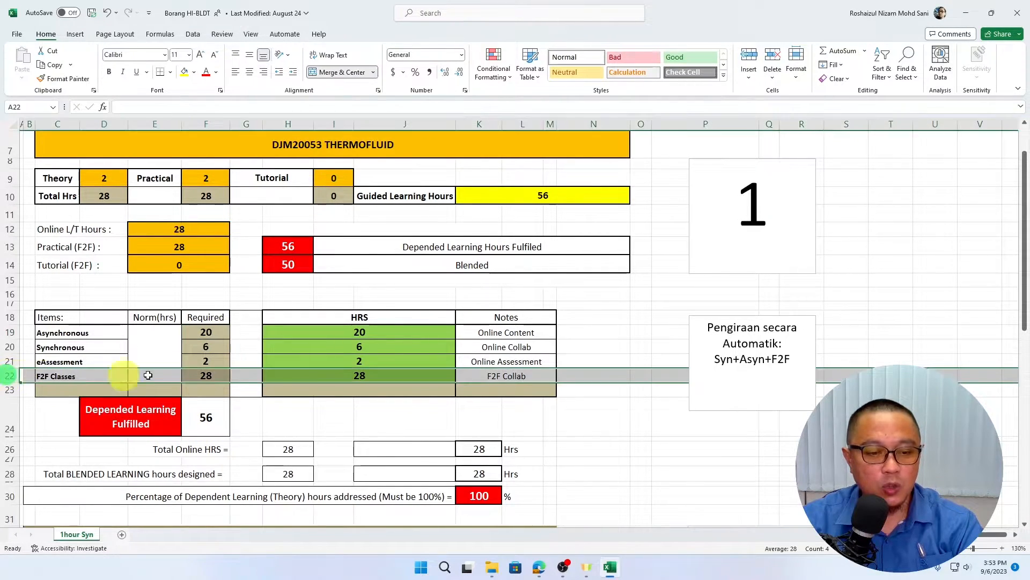
{"action": "left_click", "coordinate": [211, 375]}
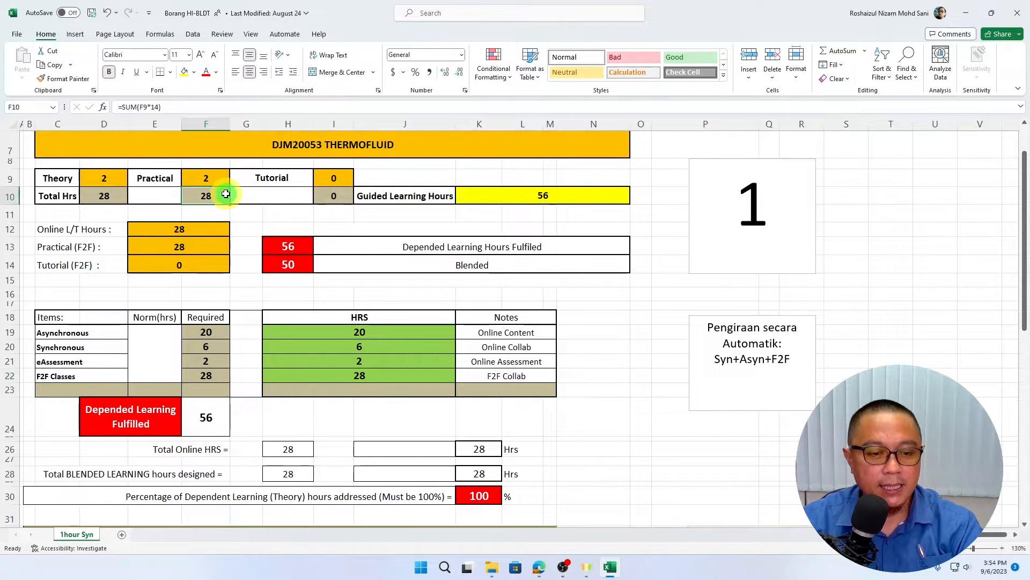
{"action": "left_click", "coordinate": [212, 358]}
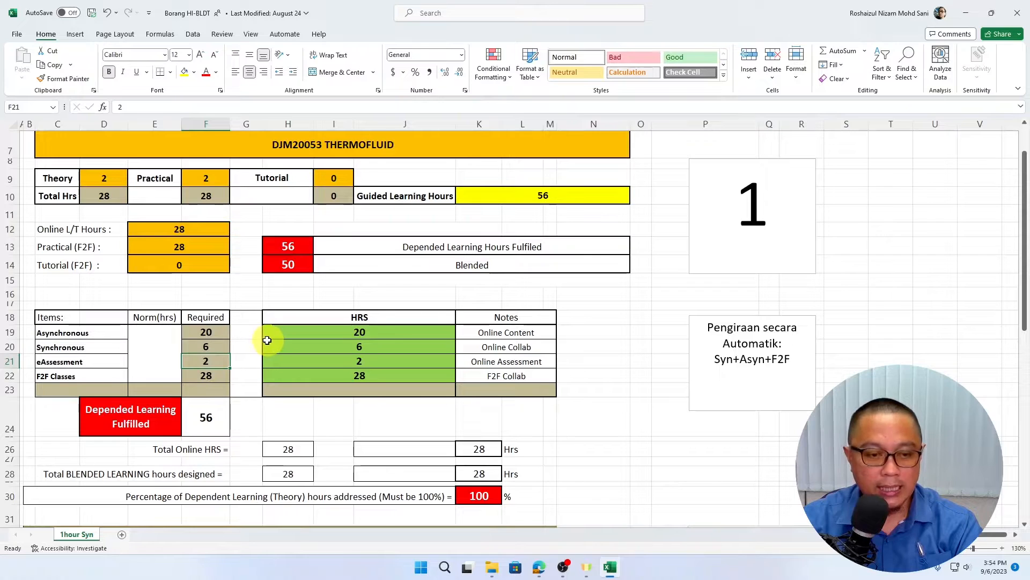
{"action": "type", "text": "3"}
{"action": "left_click", "coordinate": [246, 346]}
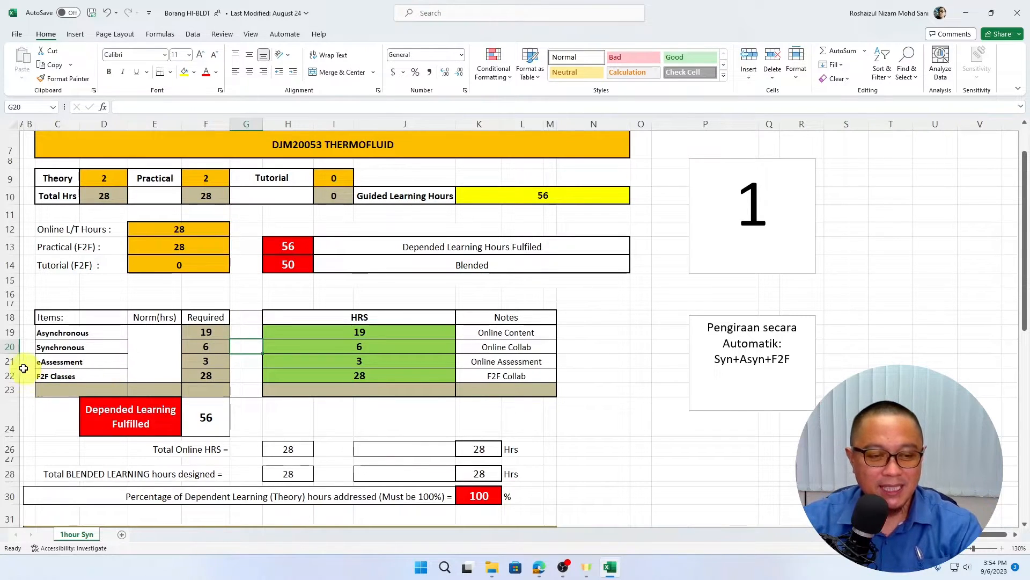
Step: Set the required eAssessment hours to 2
{"action": "left_click", "coordinate": [208, 362]}
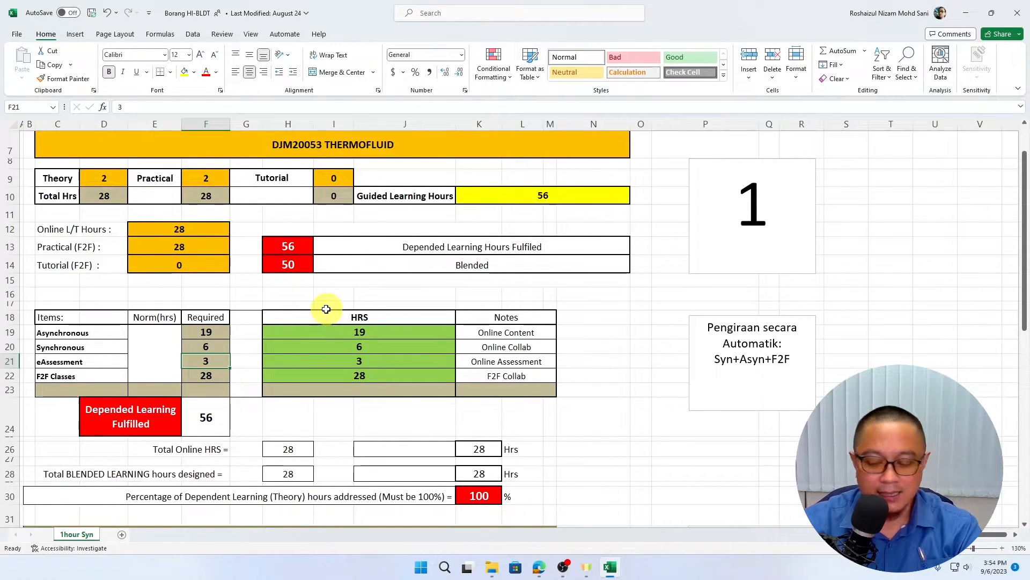
{"action": "type", "text": "2"}
{"action": "left_click", "coordinate": [246, 350]}
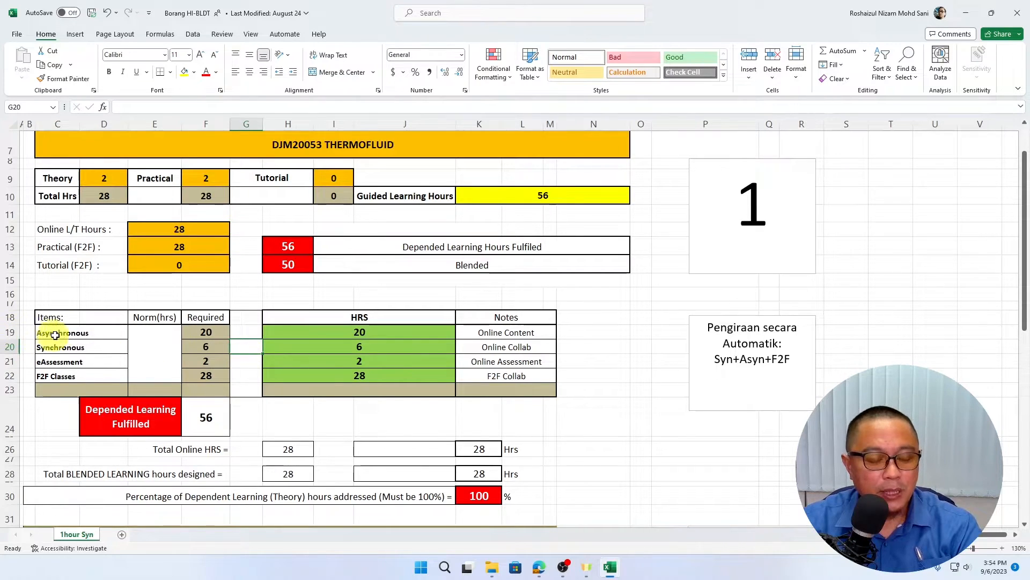
Step: Review the required Asynchronous hours, then switch to Garis Panduan MC.pdf in the browser and examine the Aktiviti Pembelajaran column on page 18
{"action": "left_click", "coordinate": [15, 333]}
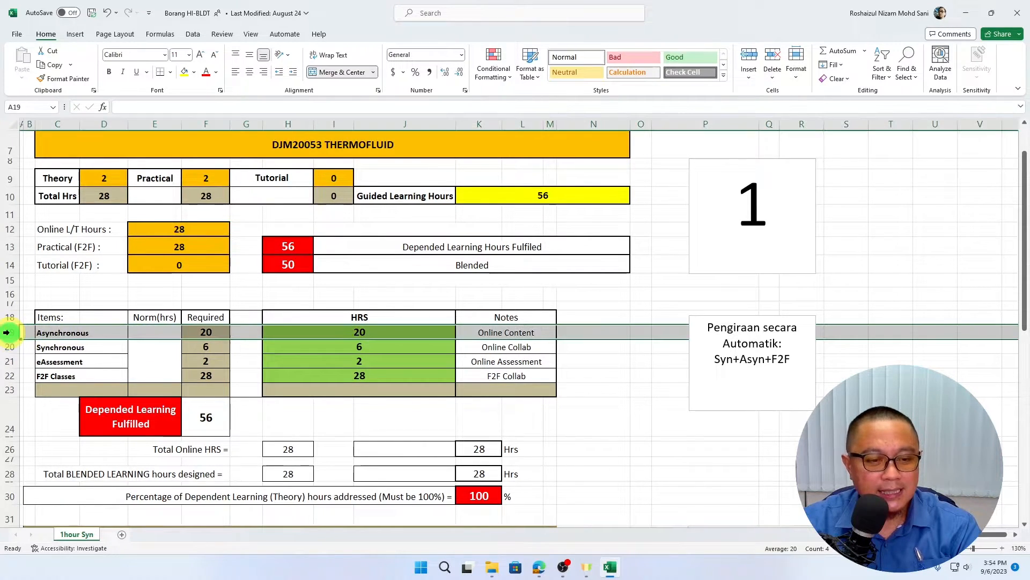
{"action": "left_click", "coordinate": [200, 333]}
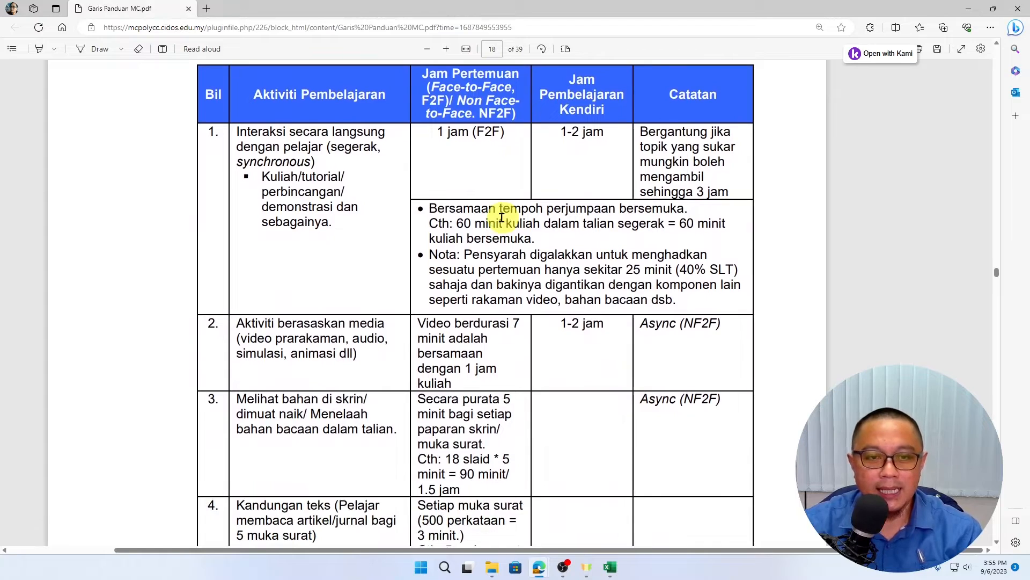
{"action": "left_click_drag", "start_coordinate": [251, 96], "coordinate": [380, 95]}
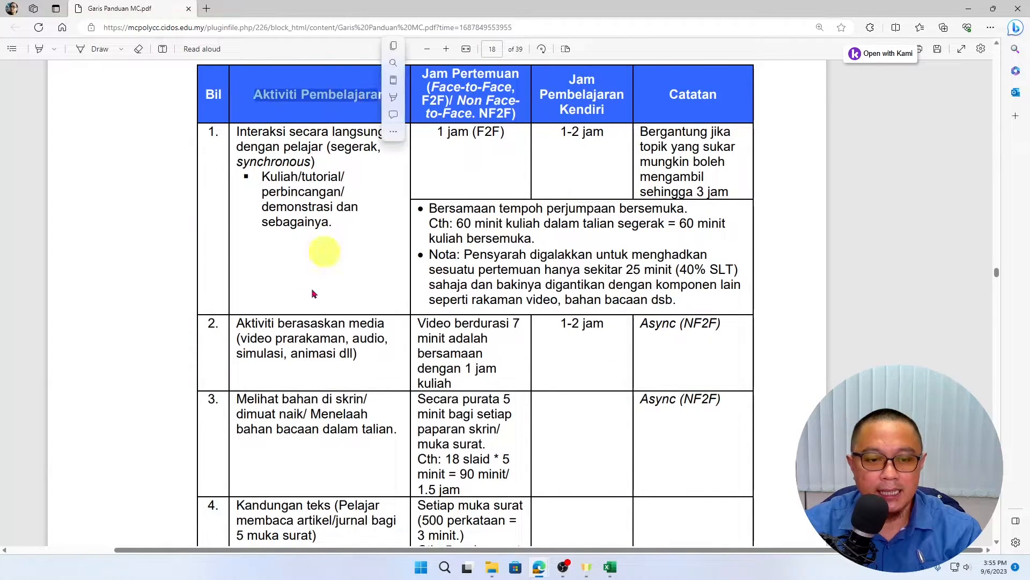